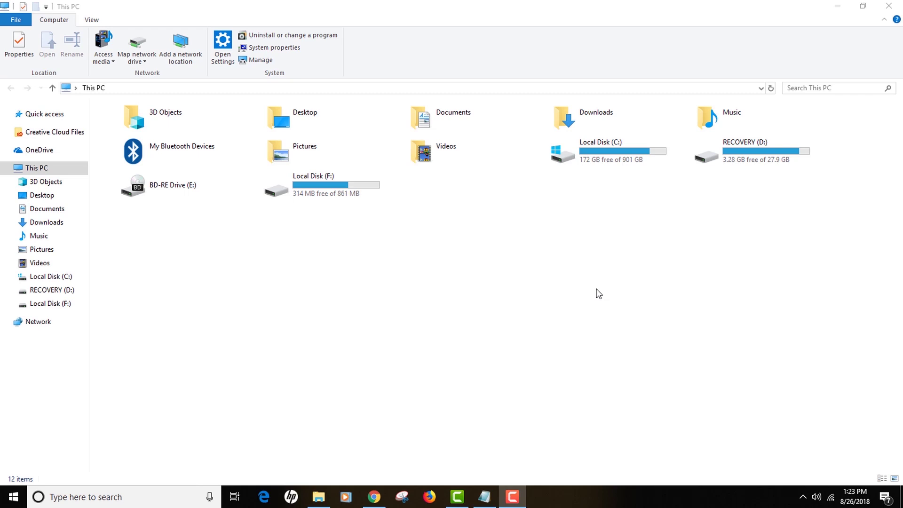
# Step: Launch the Smart Switch desktop app by searching 'smart' in the Start menu
pyautogui.click(11, 501)
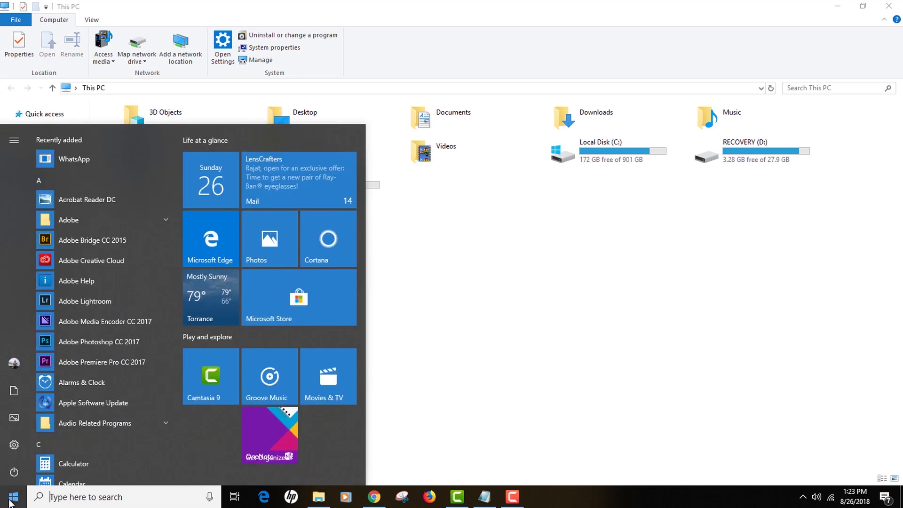
pyautogui.write('smart')
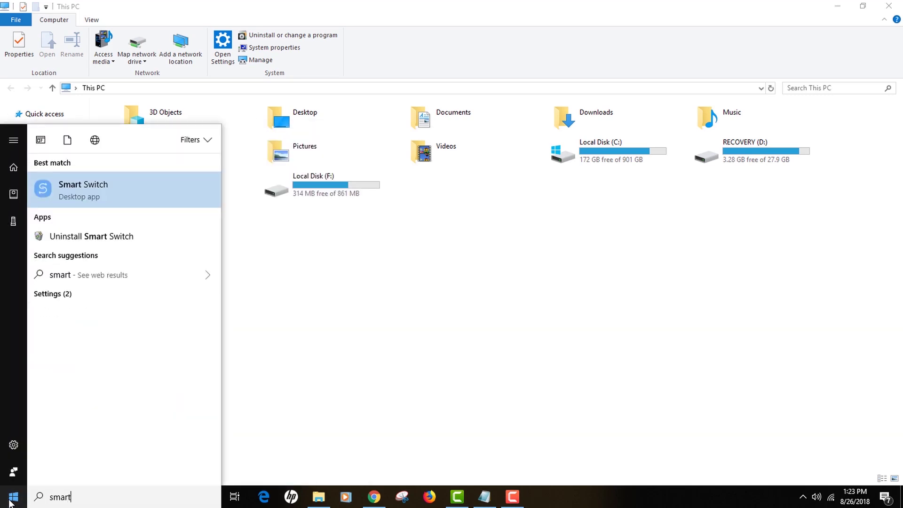
pyautogui.press('Return')
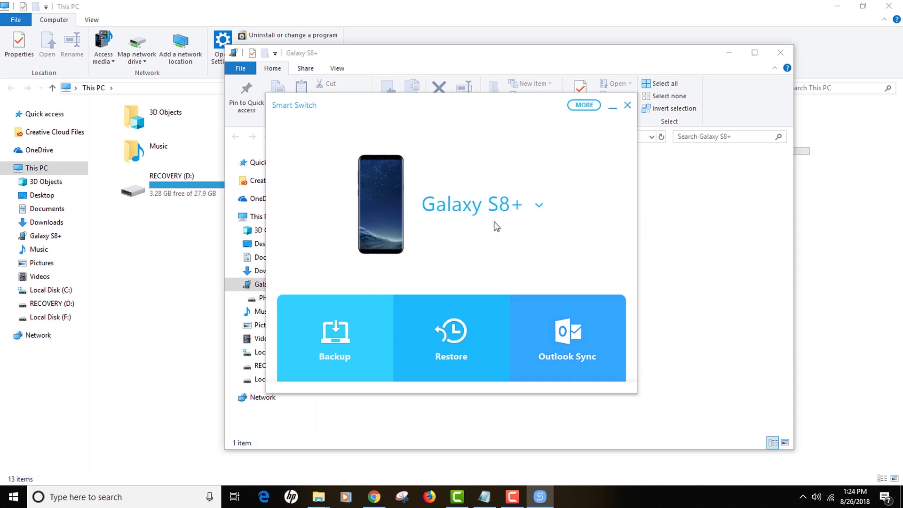
# Step: Expand the Galaxy S8+ model and memory details and open Preferences from the MORE menu
pyautogui.click(539, 205)
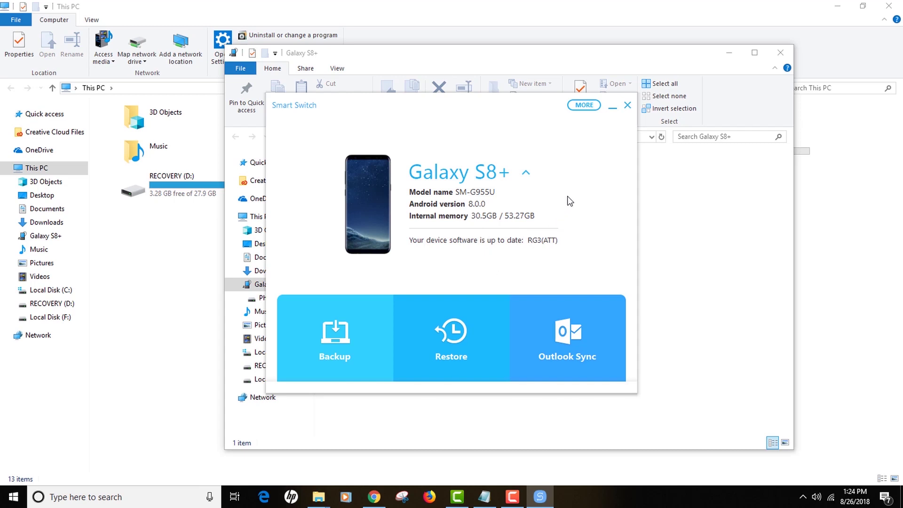
pyautogui.click(583, 107)
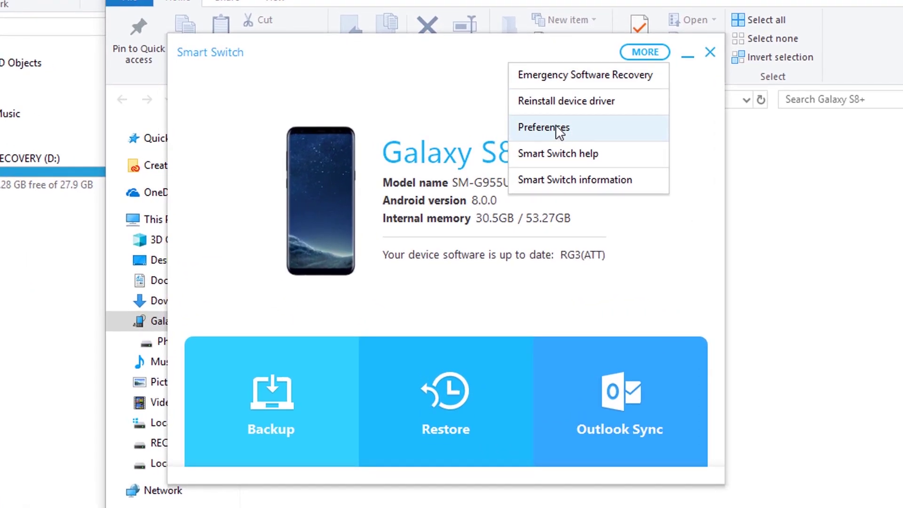
pyautogui.click(558, 131)
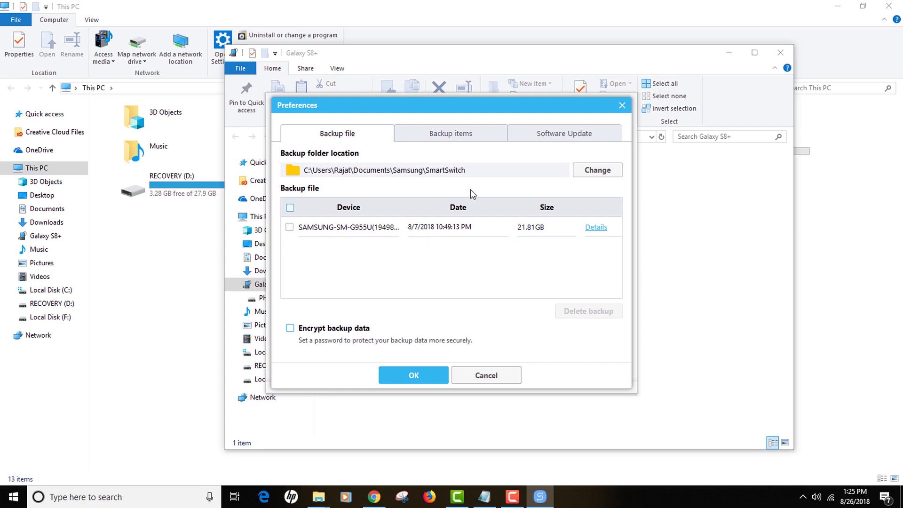
# Step: Review the Backup items list, with every category except Contacts included, and save it
pyautogui.click(442, 137)
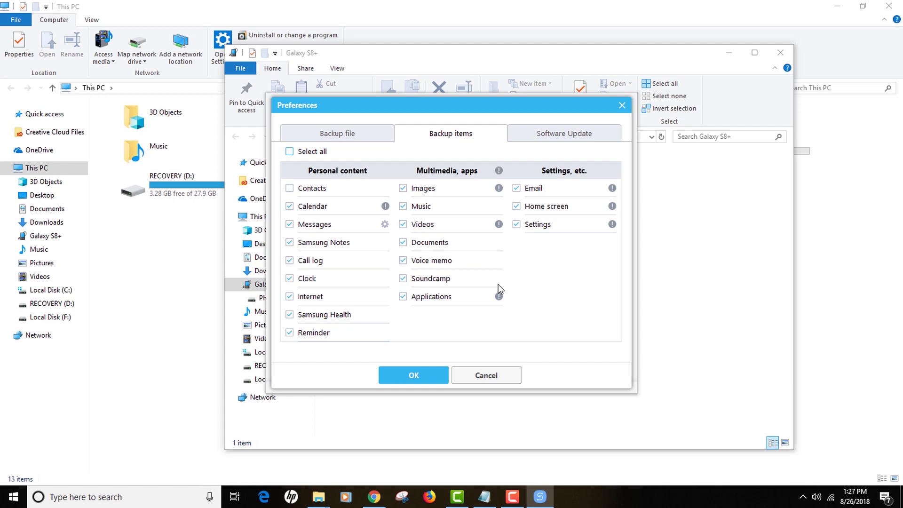
pyautogui.click(433, 369)
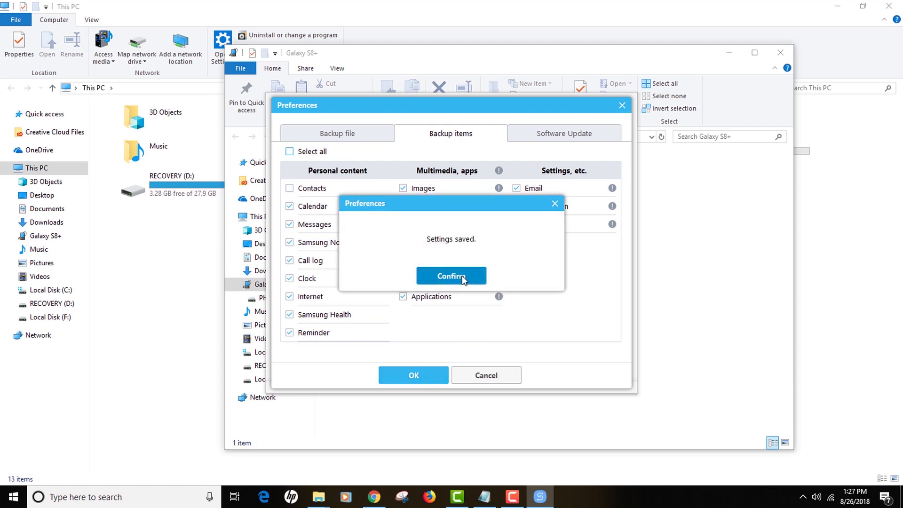
# Step: Back up the Galaxy S8+ (19.19 GB, 11 categories), then return to the This PC window
pyautogui.click(460, 276)
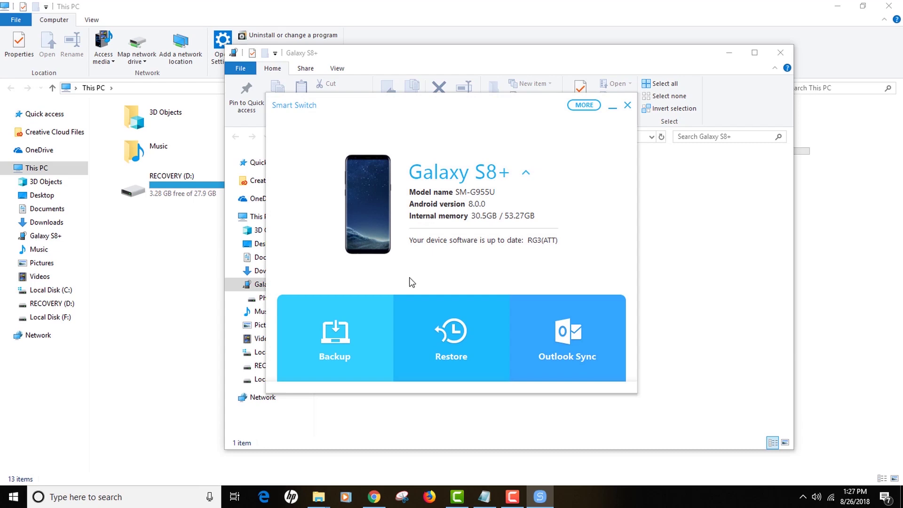
pyautogui.click(346, 328)
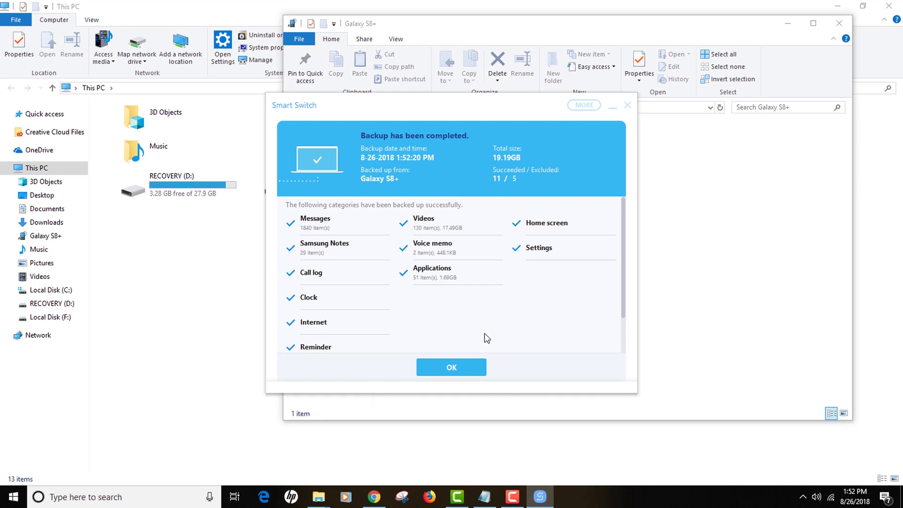
pyautogui.click(455, 361)
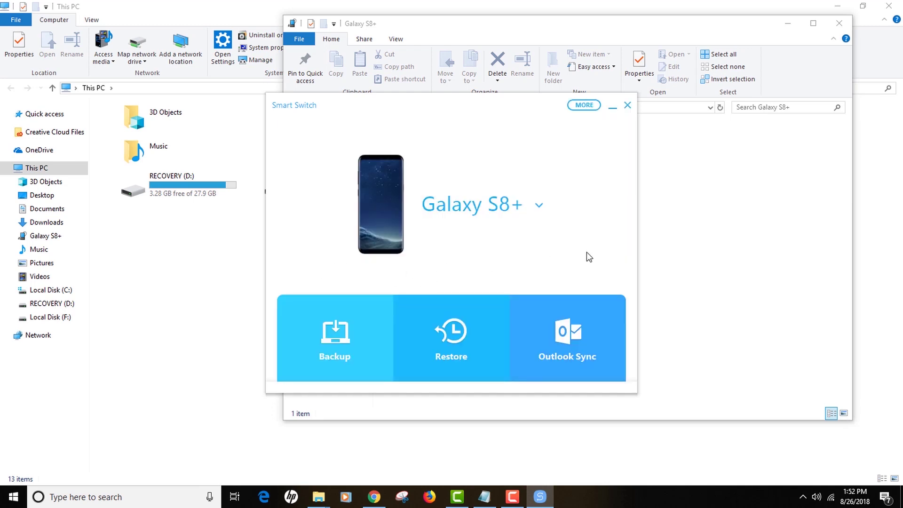
pyautogui.click(231, 241)
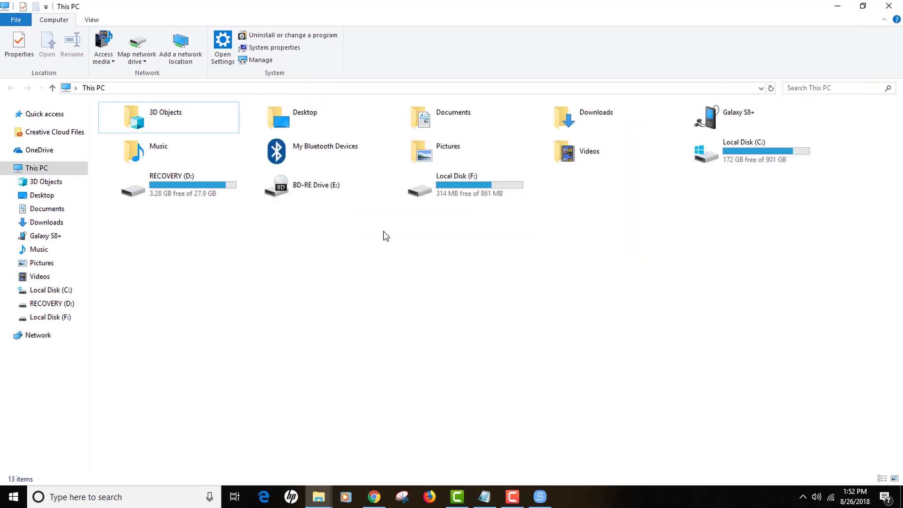
# Step: Open the Galaxy S8+ Phone storage and its DCIM folder
pyautogui.doubleClick(727, 118)
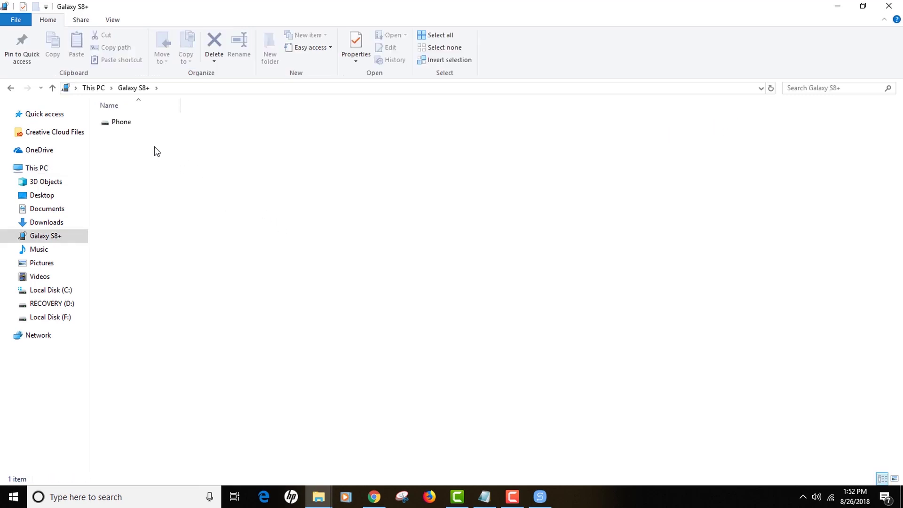
pyautogui.doubleClick(126, 122)
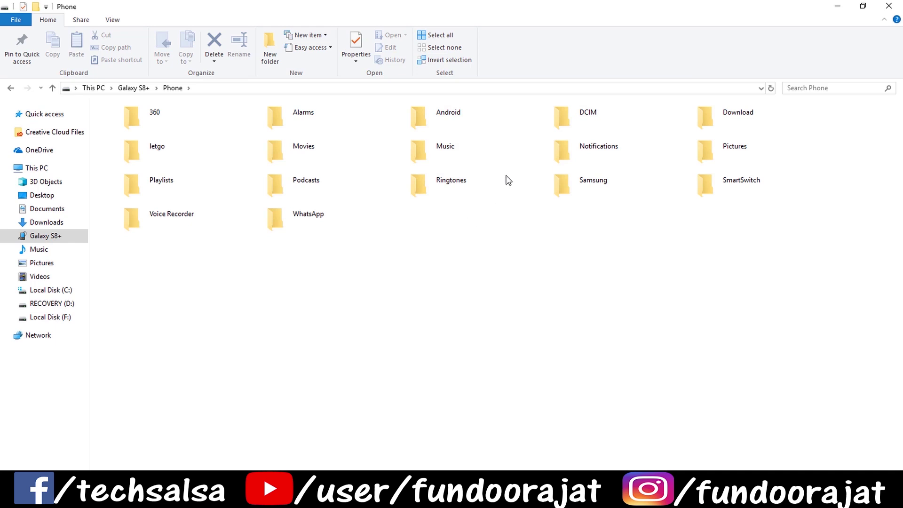
pyautogui.doubleClick(568, 115)
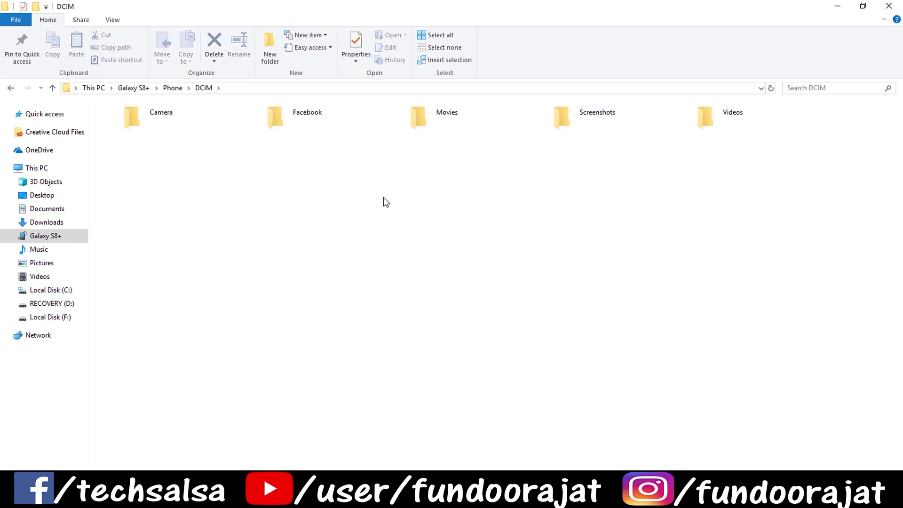
pyautogui.click(150, 123)
pyautogui.click(279, 117)
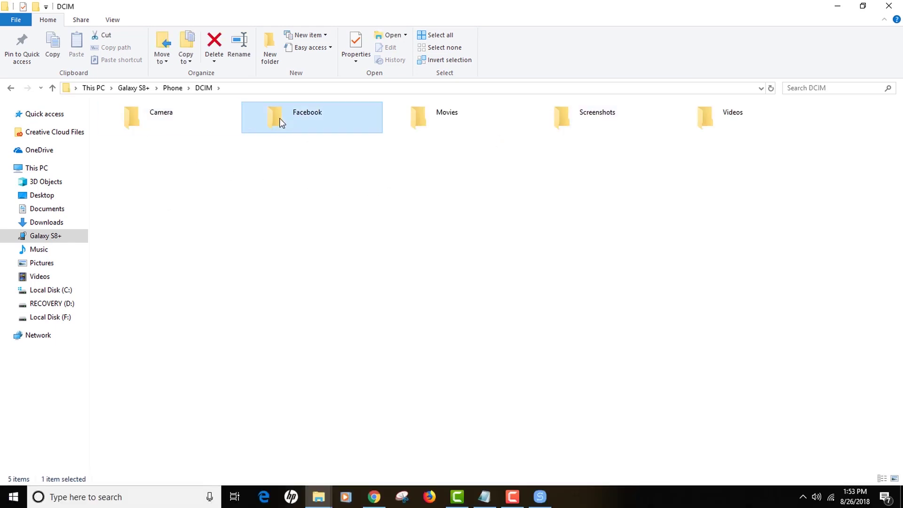
pyautogui.click(433, 143)
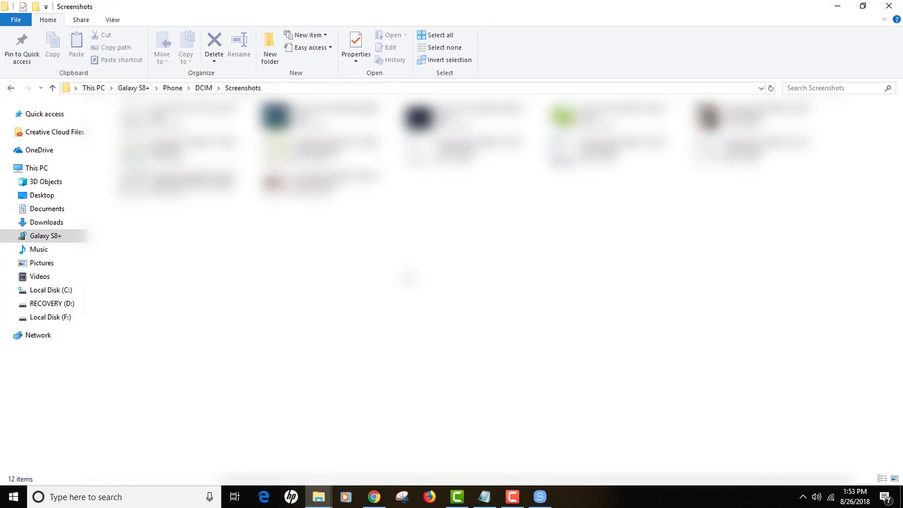
# Step: Browse the Facebook and Camera photo folders, then go back up to the Phone folder
pyautogui.hotkey('alt', 'Left')
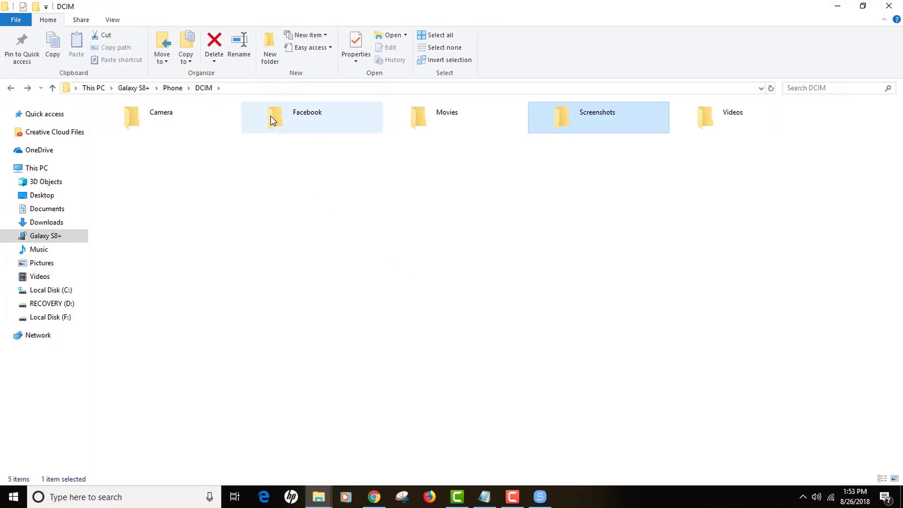
pyautogui.doubleClick(270, 115)
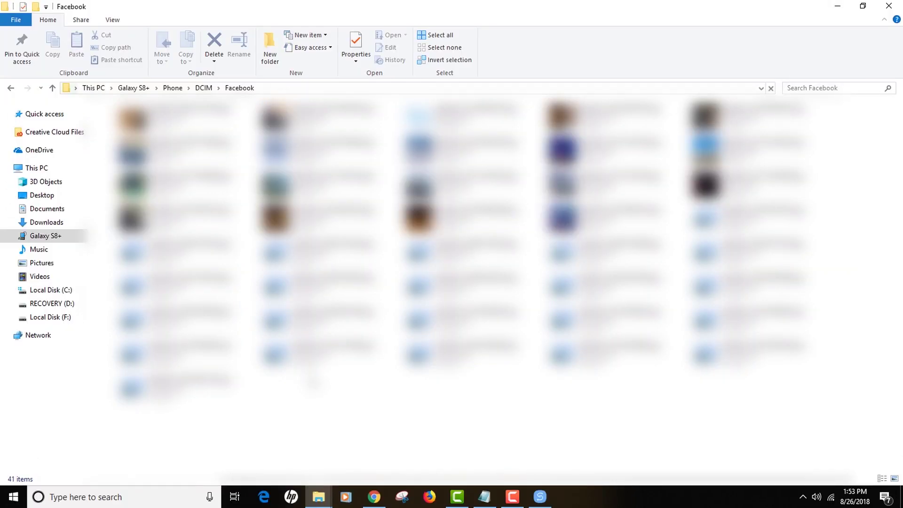
pyautogui.hotkey('alt', 'Left')
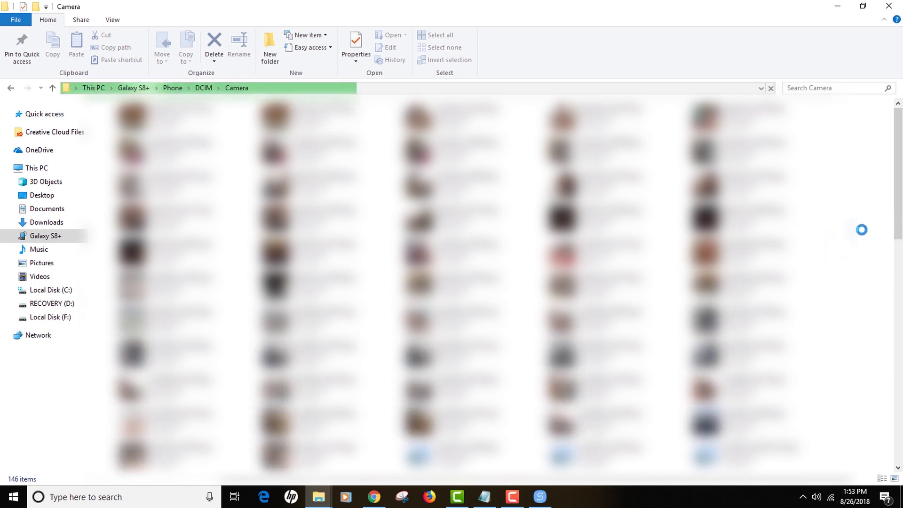
pyautogui.press('BackSpace')
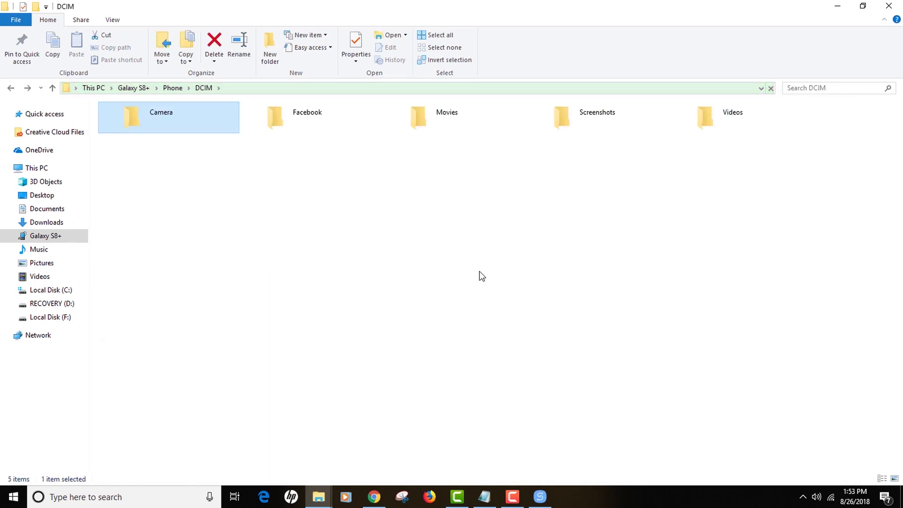
pyautogui.press('BackSpace')
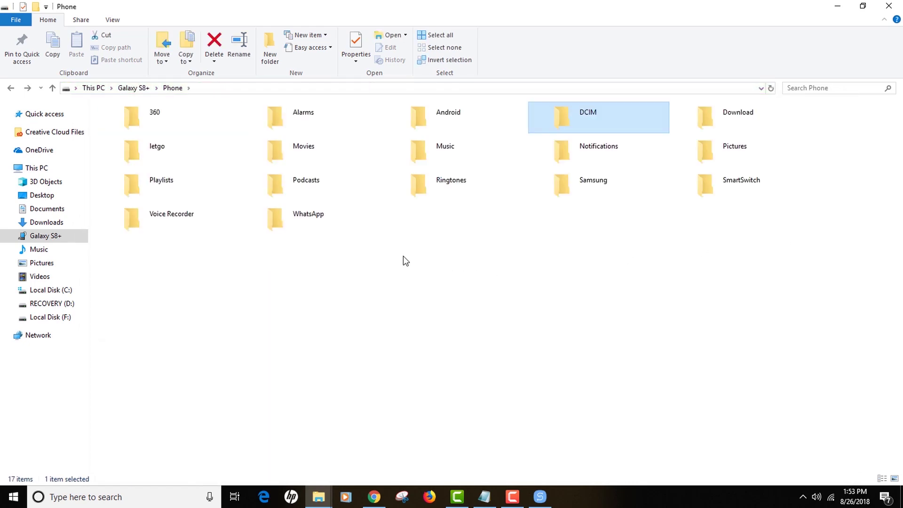
# Step: Open WhatsApp > Media > WhatsApp Images on the phone to view its 104 items
pyautogui.doubleClick(278, 221)
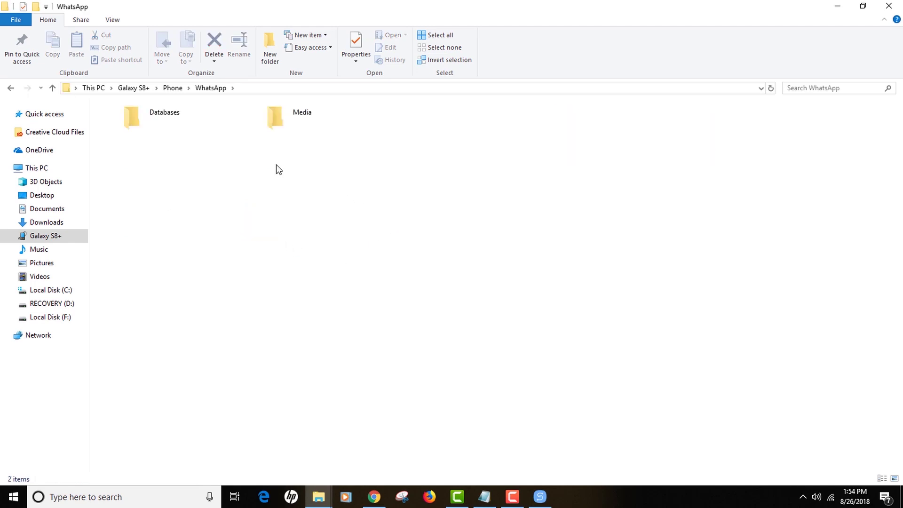
pyautogui.doubleClick(273, 119)
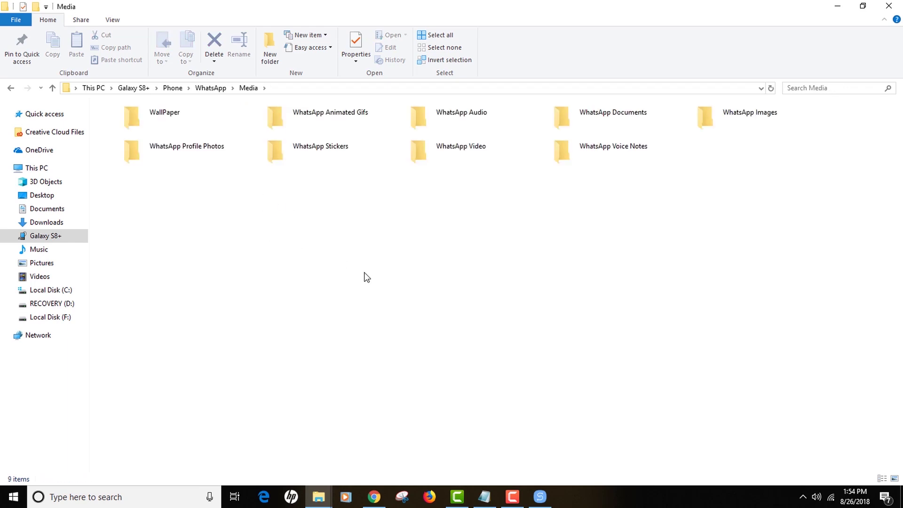
pyautogui.doubleClick(708, 115)
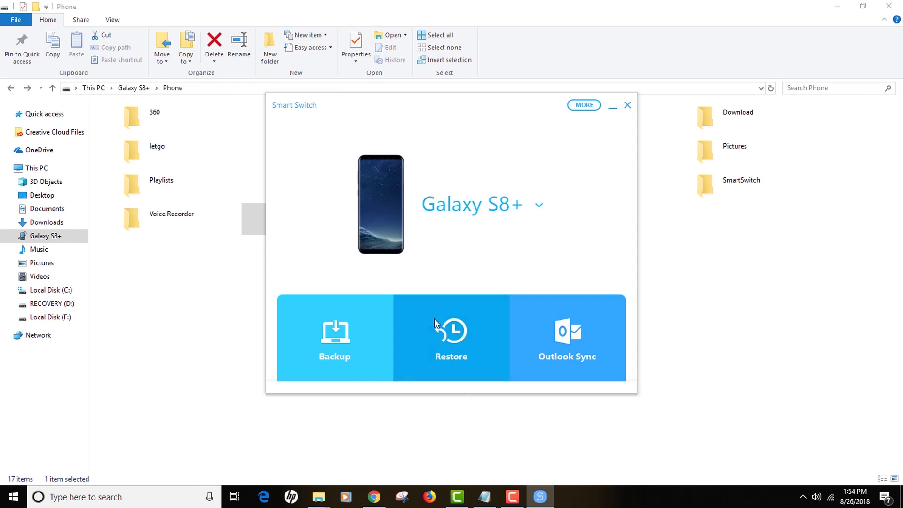
pyautogui.click(455, 336)
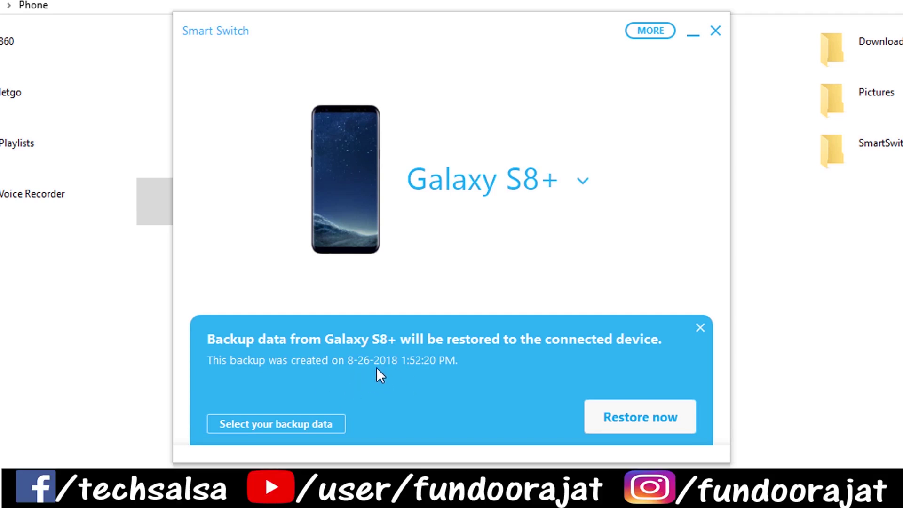
pyautogui.click(306, 421)
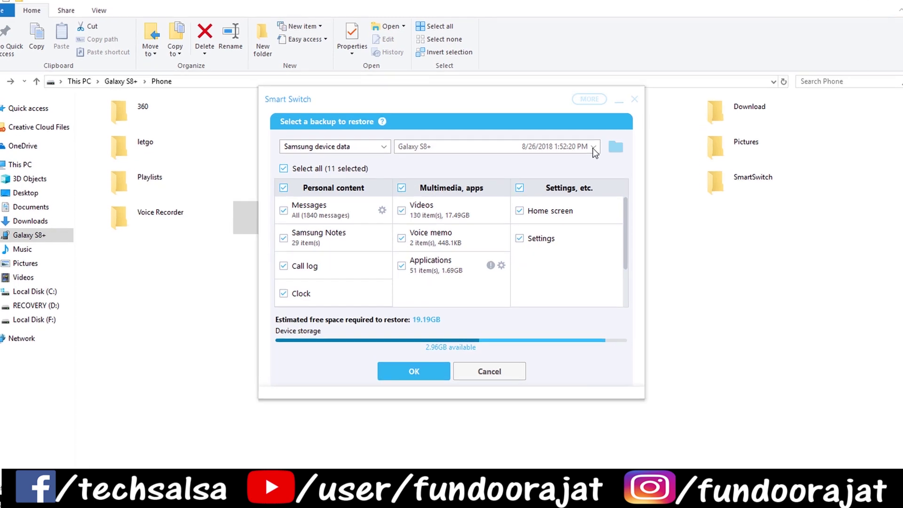
pyautogui.click(588, 151)
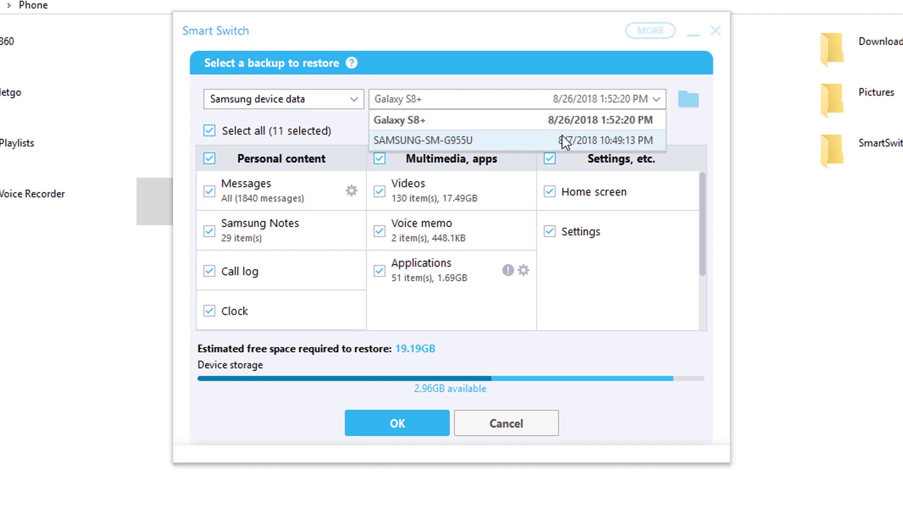
pyautogui.click(692, 131)
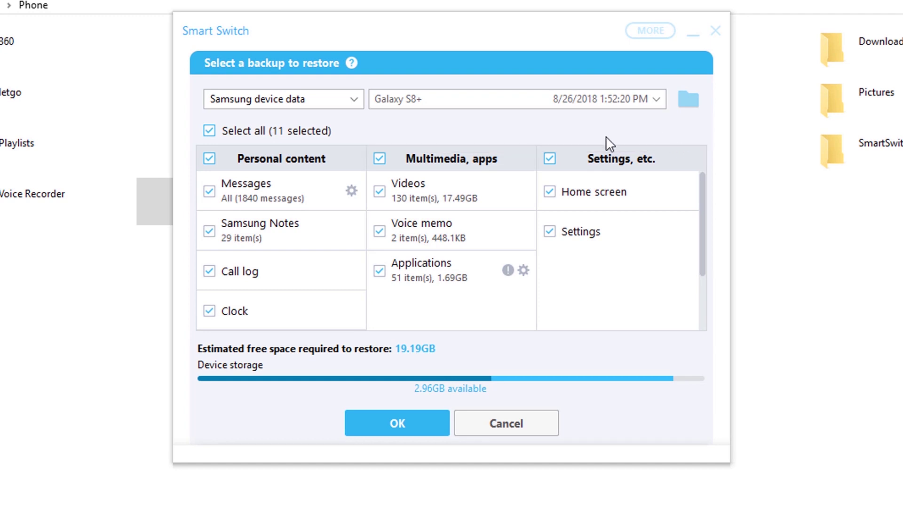
pyautogui.click(528, 421)
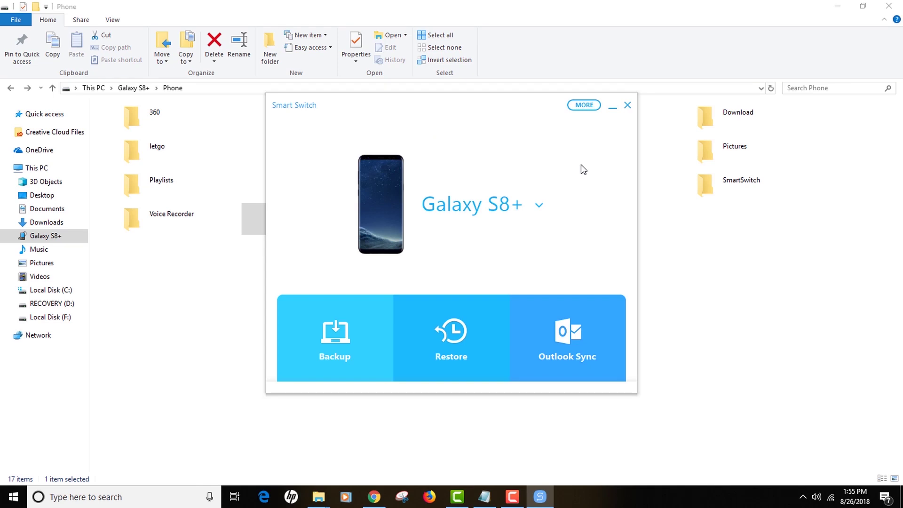
# Step: Reopen Preferences and tick the 8/7/2018 SAMSUNG-SM-G955U 21.81 GB backup for deletion
pyautogui.click(583, 107)
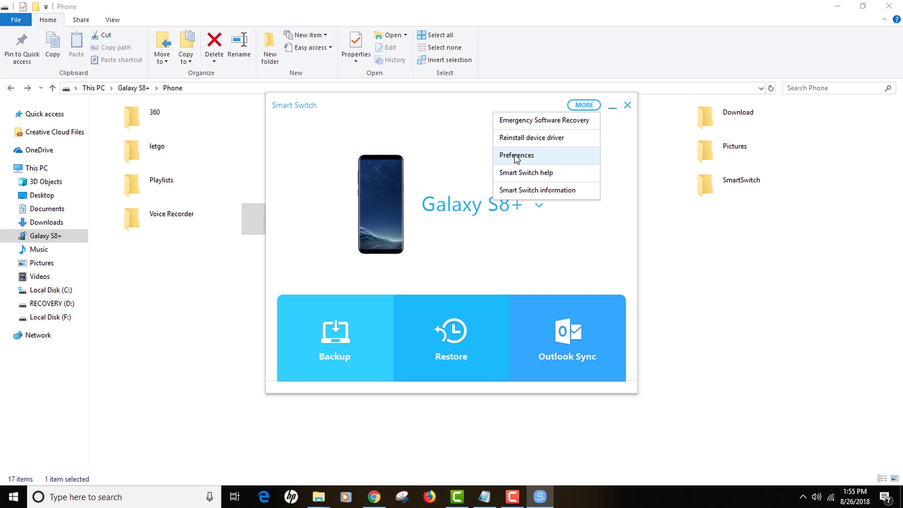
pyautogui.click(515, 157)
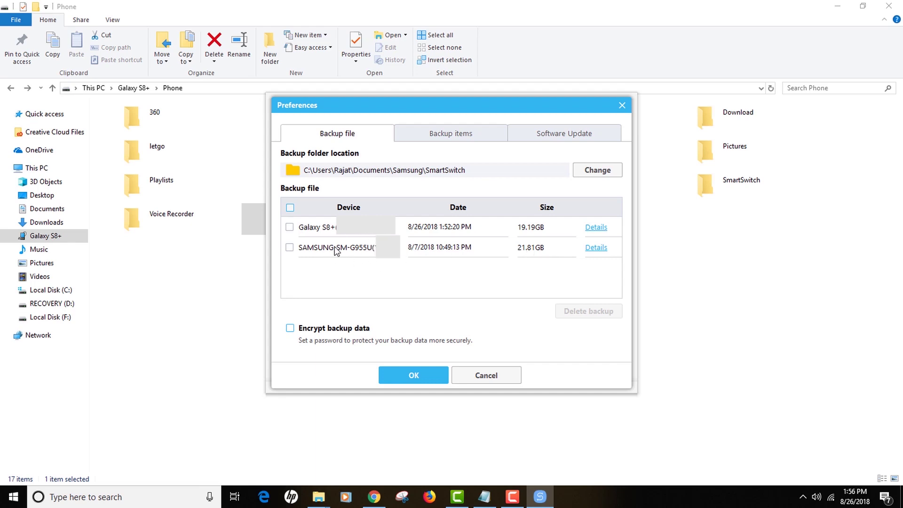
pyautogui.click(290, 247)
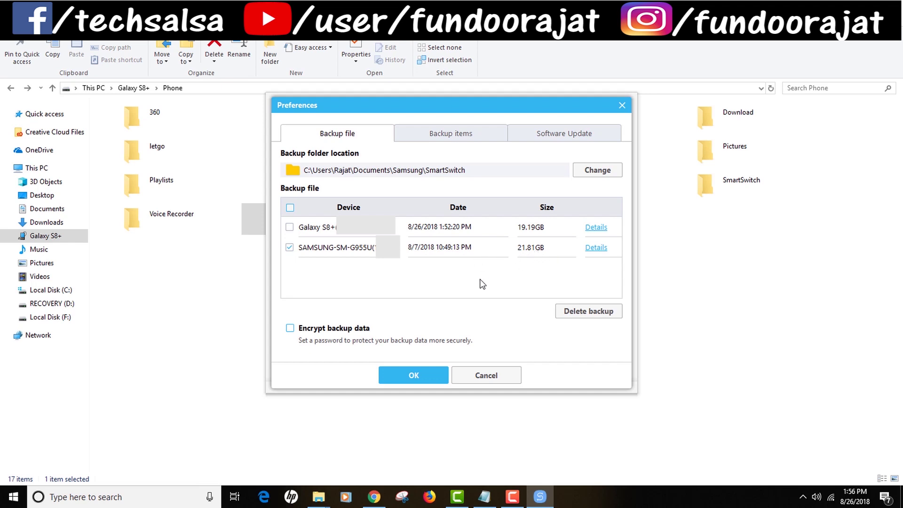
# Step: Dismiss the Preferences dialog with Esc to return to the Galaxy S8+ main screen
pyautogui.press('Escape')
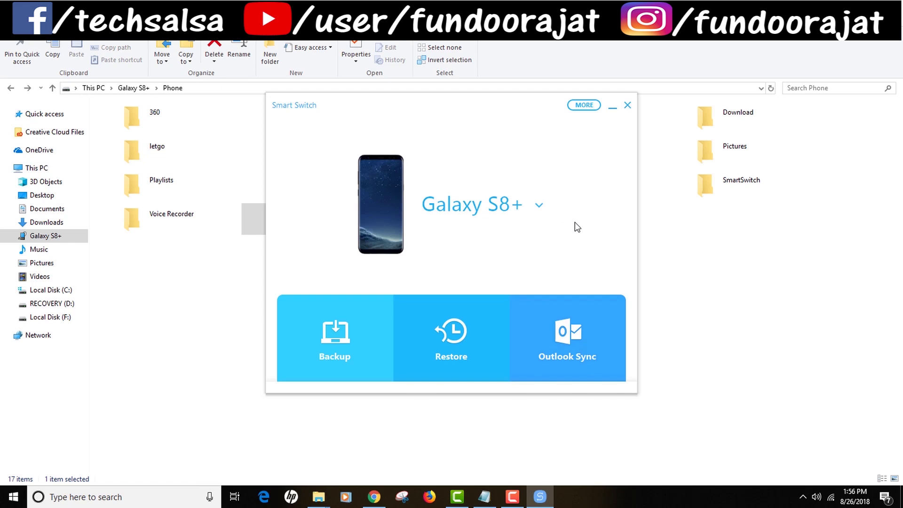